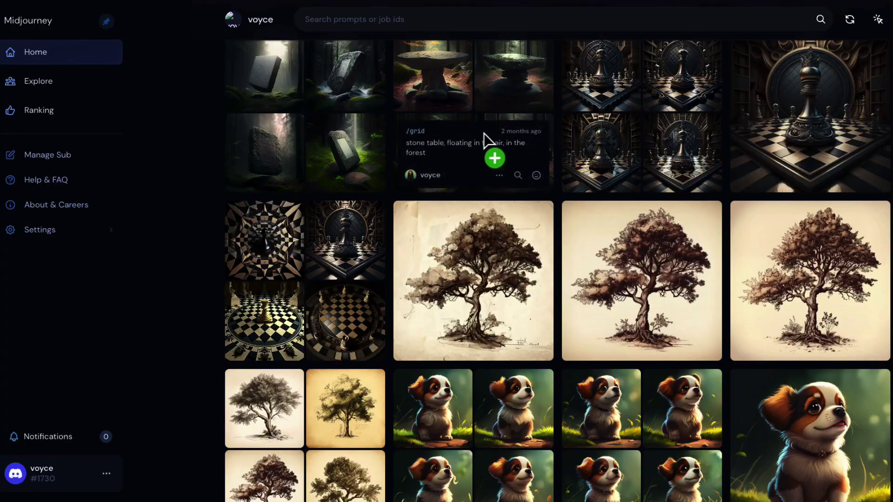
# Look through the generated images in the Midjourney home gallery, back up to the newest ones
pyautogui.scroll(20, 491, 166)
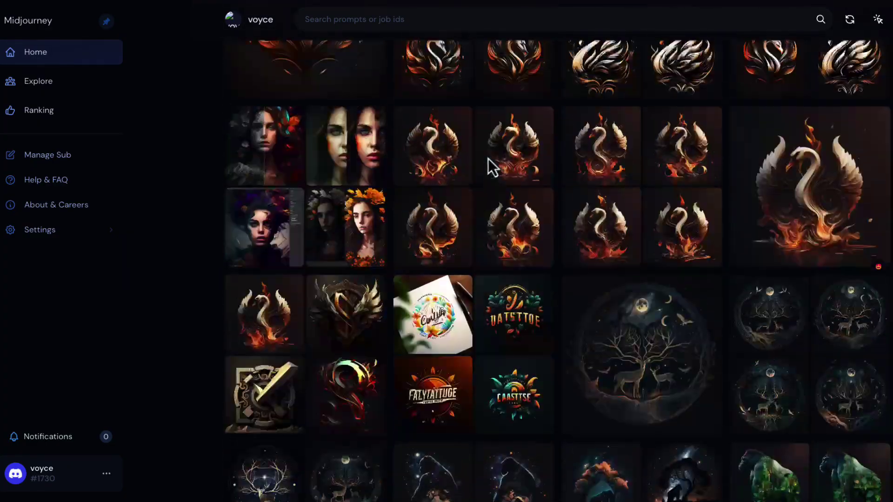
pyautogui.scroll(10, 492, 168)
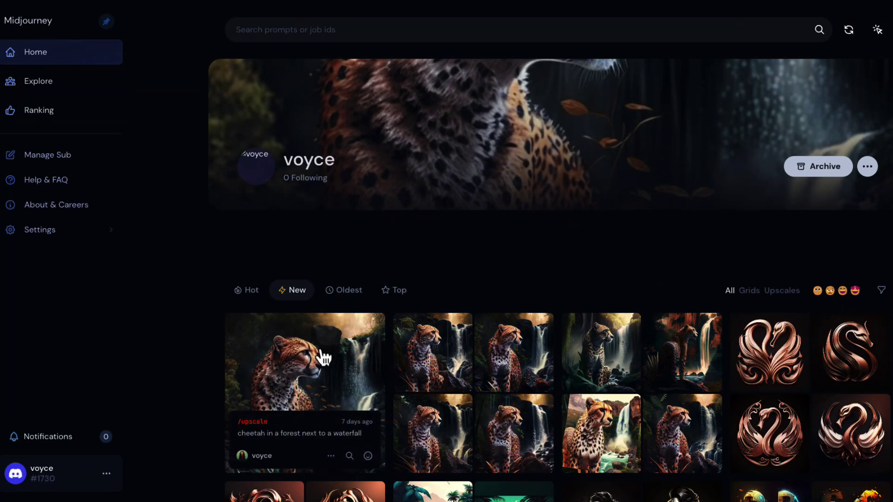
pyautogui.scroll(-2, 342, 354)
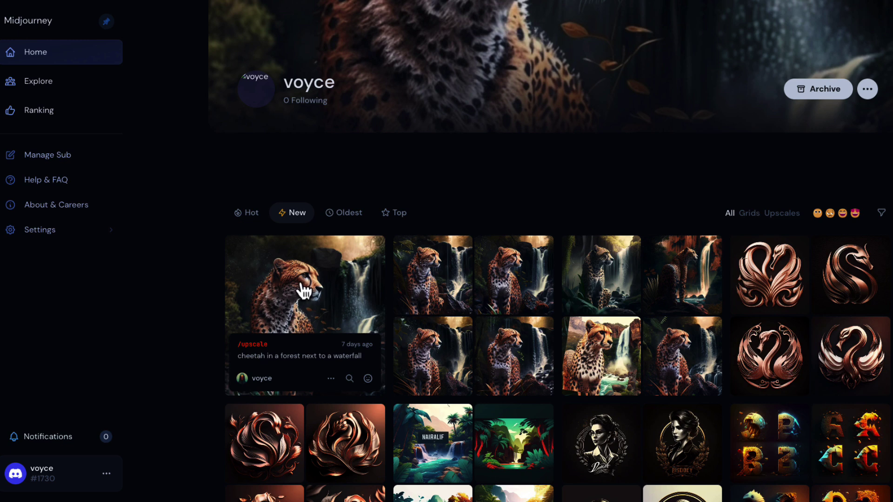
# Switch from the Midjourney account to Discord and open the personal server's general channel
pyautogui.click(107, 474)
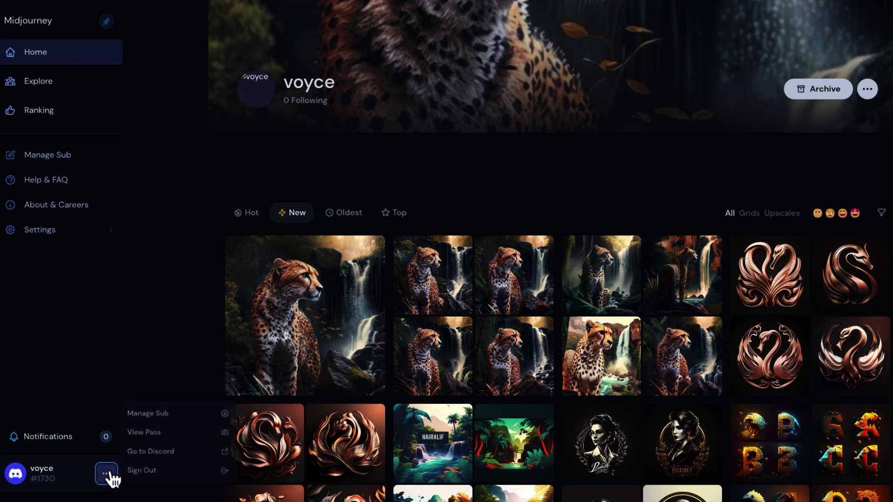
pyautogui.click(154, 454)
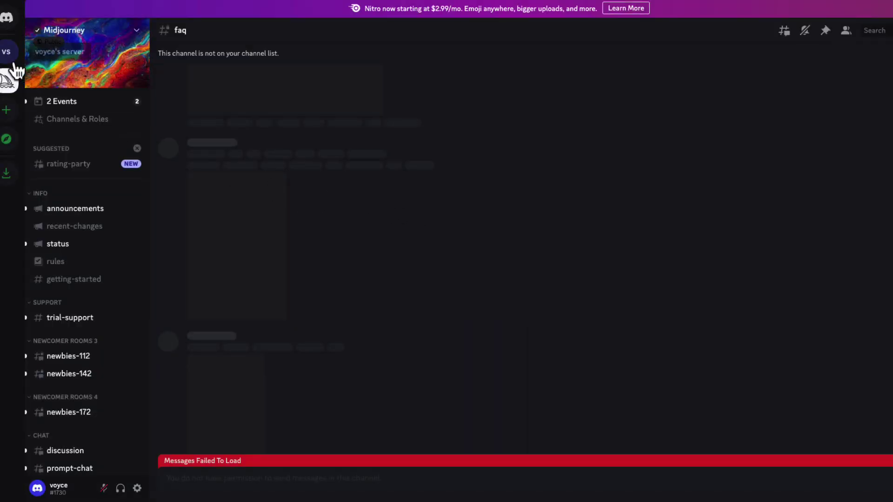
pyautogui.click(8, 57)
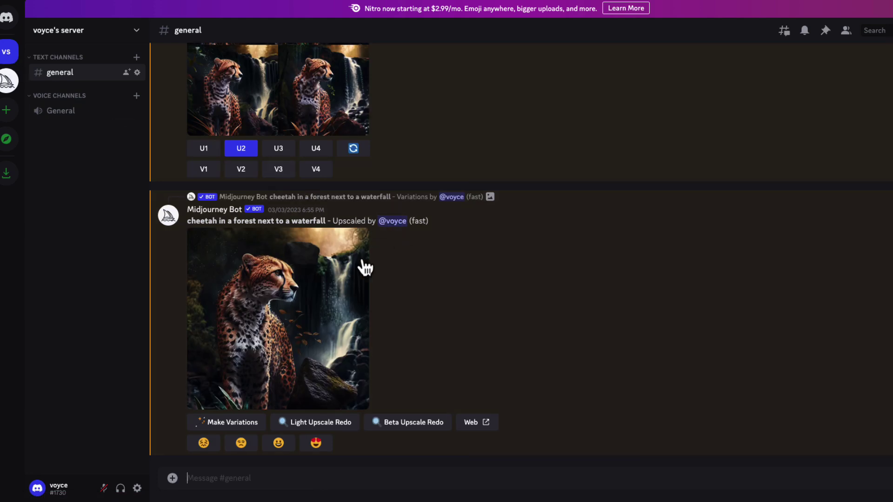
# Open the newbies-112 channel on the Midjourney server and examine other members' prompts and generated images
pyautogui.click(9, 81)
pyautogui.click(66, 358)
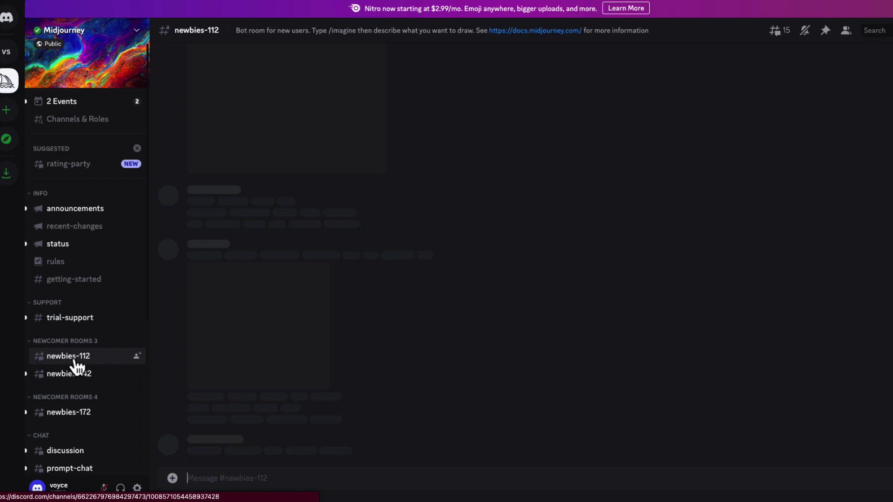
pyautogui.scroll(-3, 322, 199)
pyautogui.scroll(-8, 302, 239)
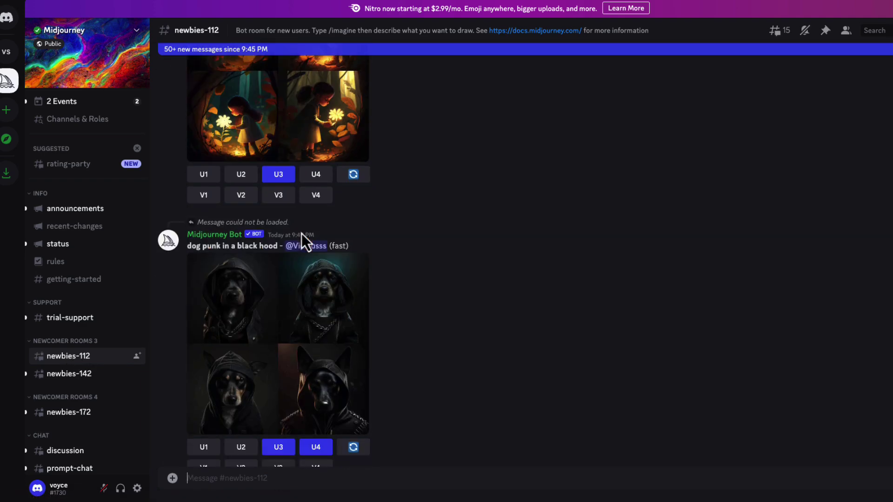
pyautogui.scroll(-6, 329, 212)
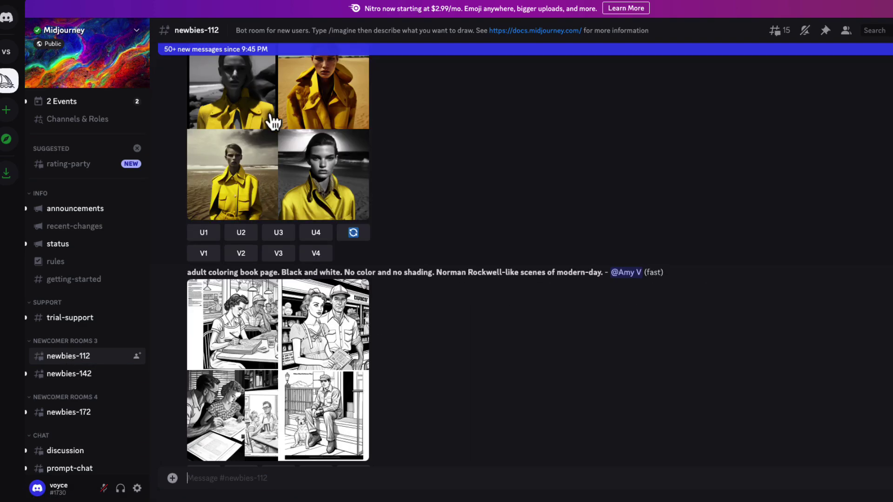
pyautogui.scroll(-6, 313, 213)
pyautogui.scroll(-10, 282, 278)
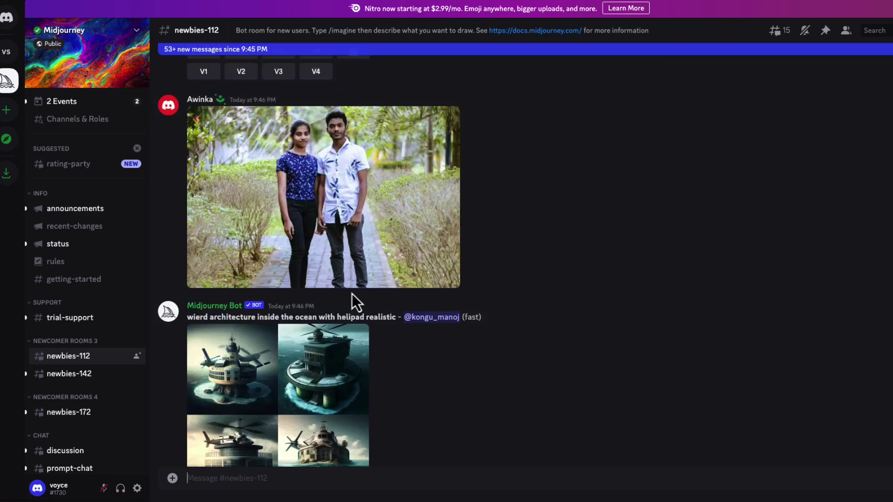
pyautogui.scroll(-7, 307, 269)
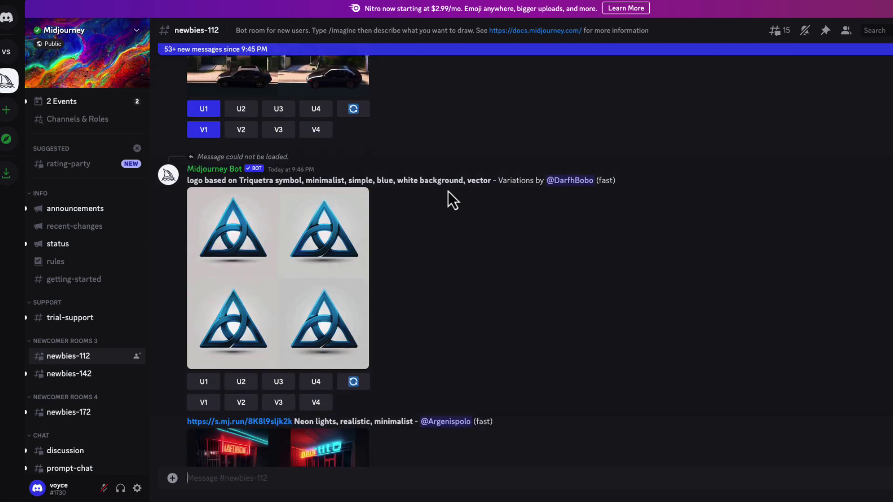
pyautogui.scroll(-10, 380, 248)
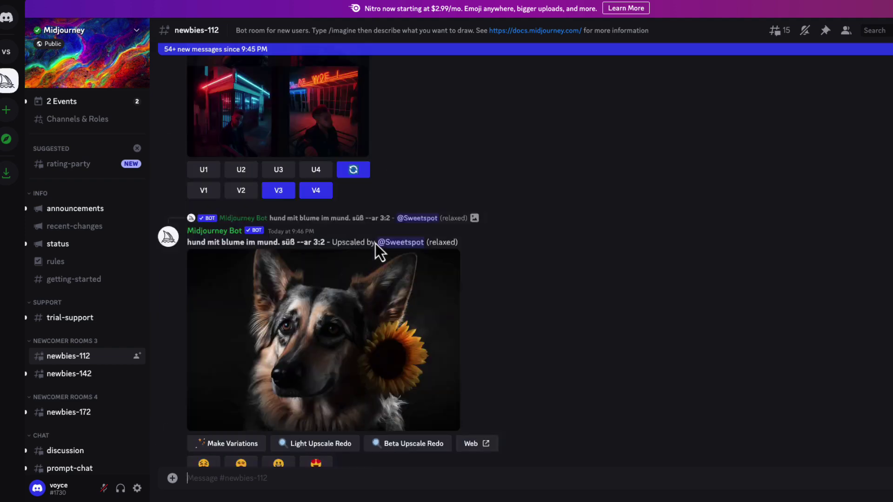
pyautogui.scroll(15, 320, 323)
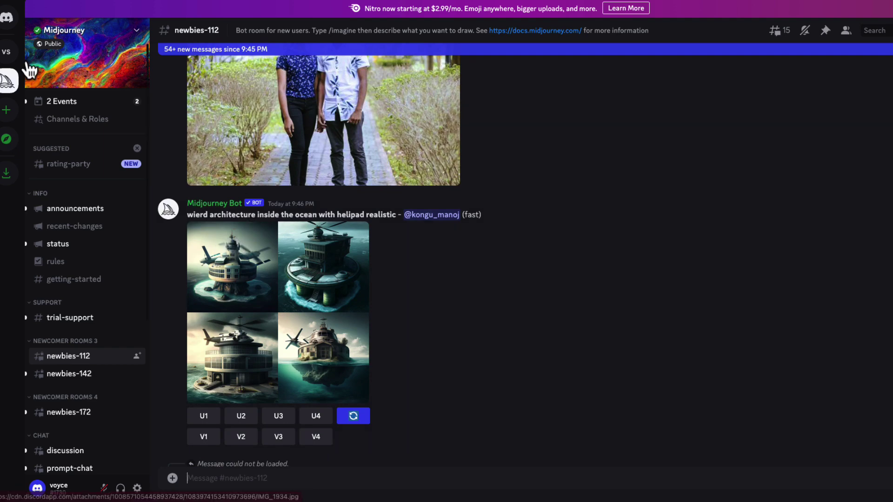
# Return to the personal server and review the cheetah image grid, its variations and the upscaled version
pyautogui.click(7, 52)
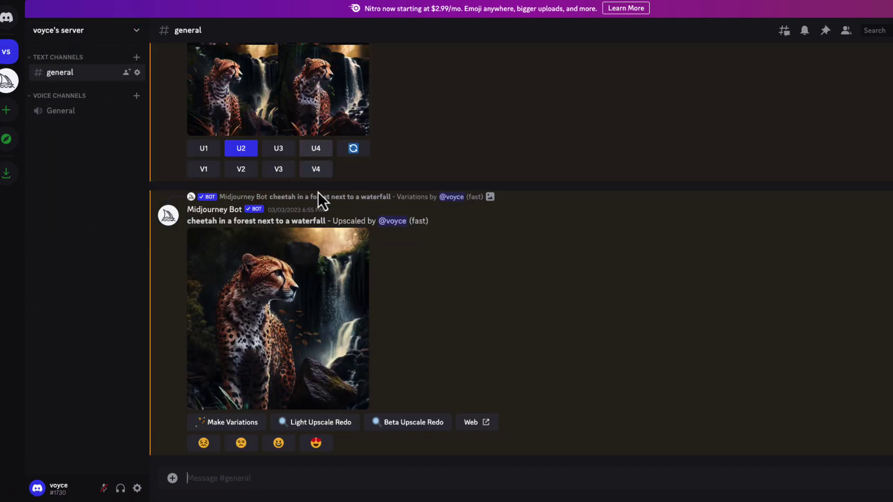
pyautogui.scroll(8, 375, 275)
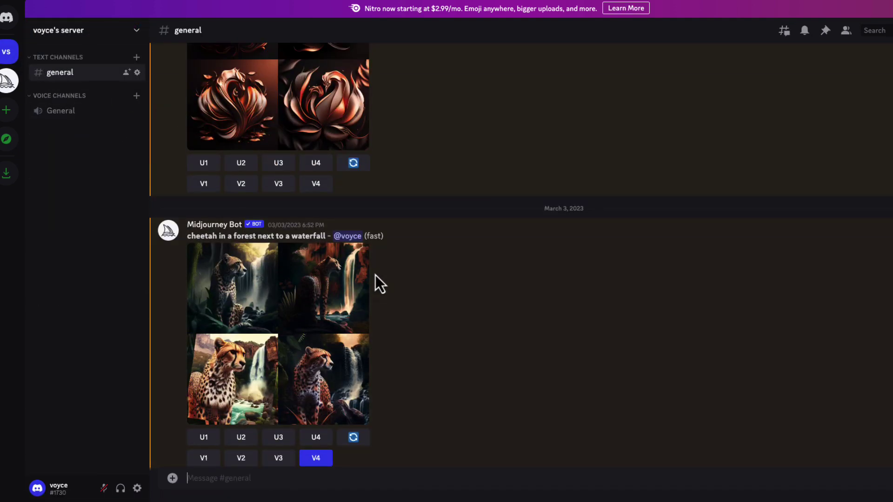
pyautogui.scroll(-5, 375, 272)
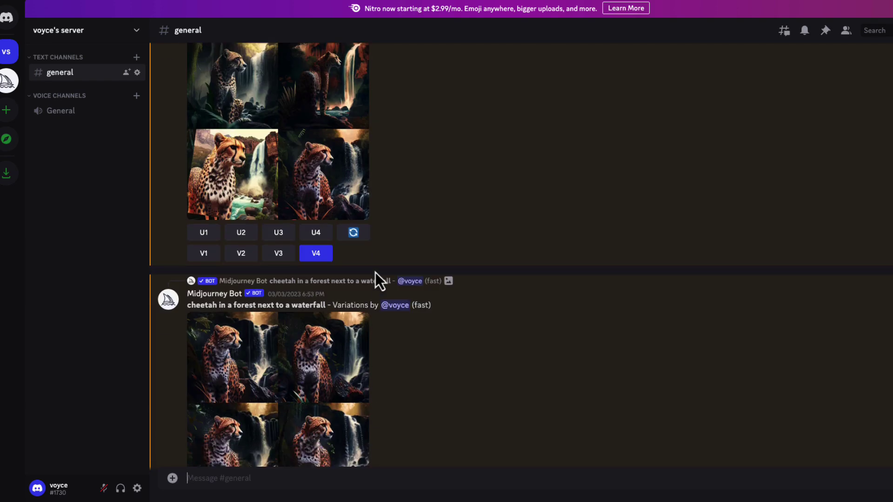
pyautogui.scroll(-5, 375, 273)
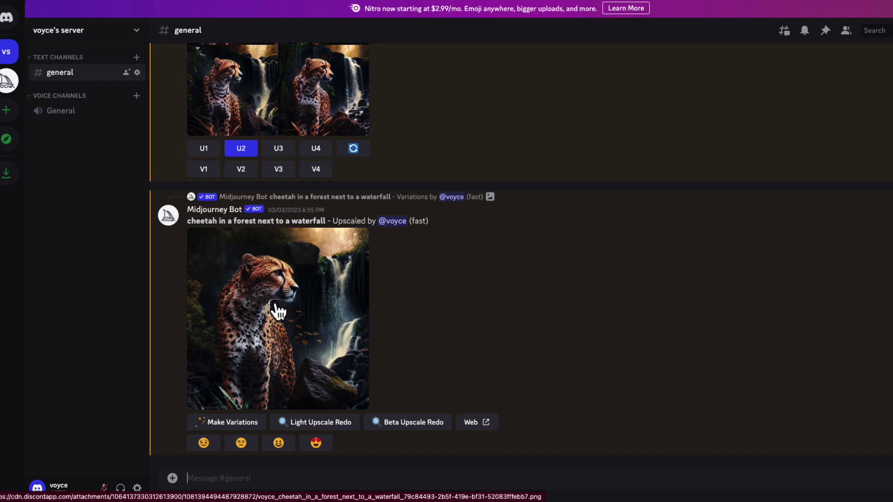
pyautogui.scroll(4, 278, 311)
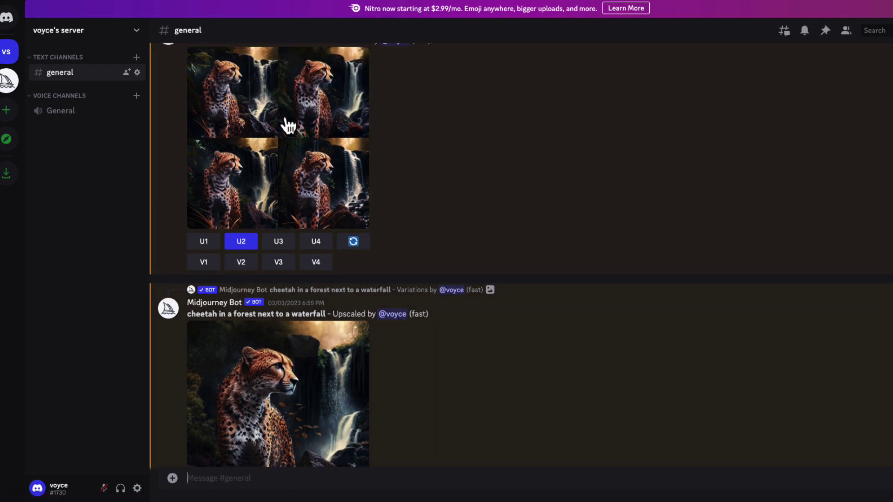
pyautogui.scroll(2, 298, 153)
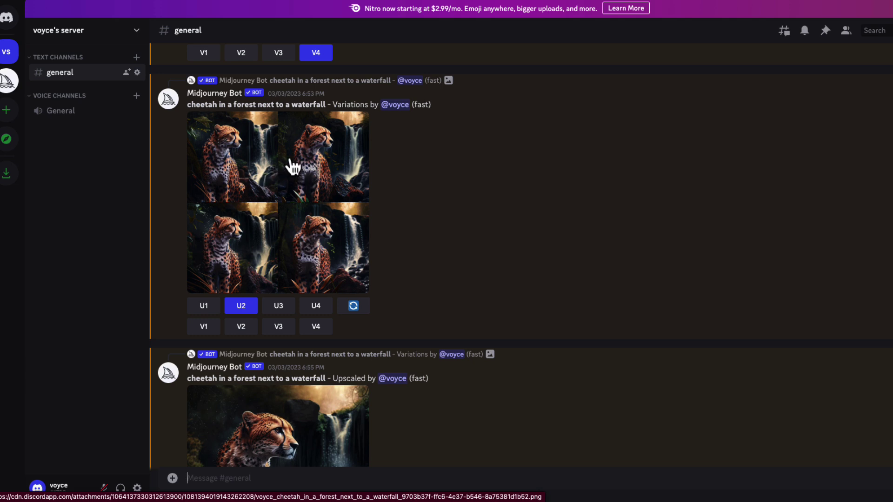
# Run Beta Upscale Redo on the upscaled "cheetah in a forest next to a waterfall" image
pyautogui.scroll(-3, 300, 166)
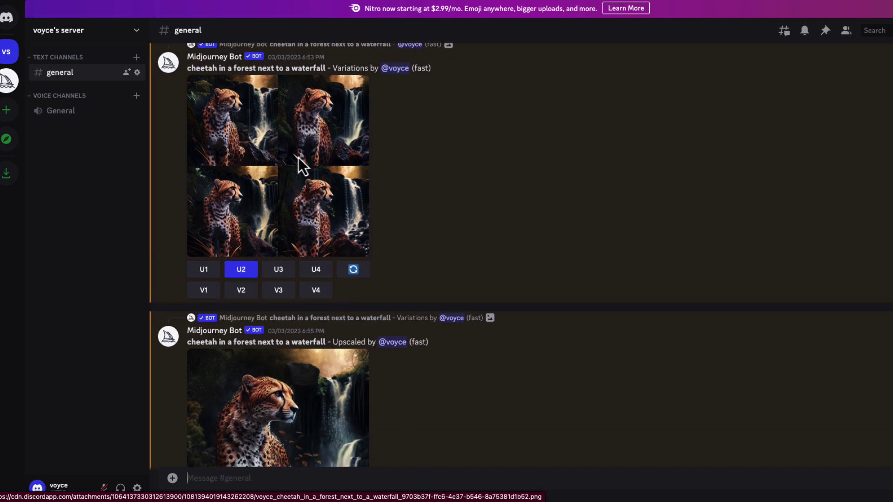
pyautogui.scroll(-2, 274, 349)
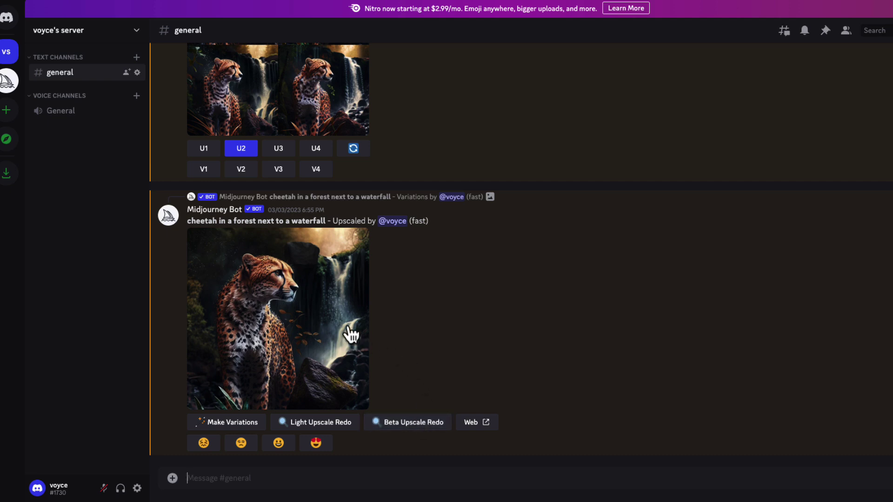
pyautogui.click(423, 425)
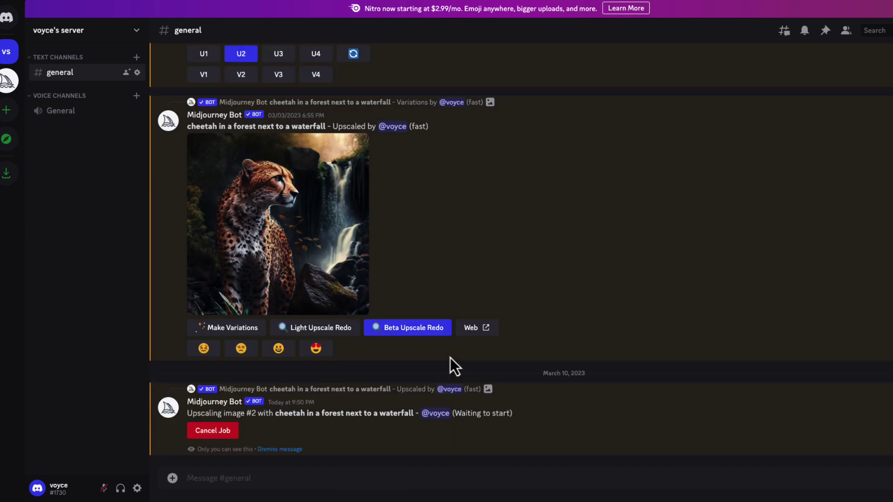
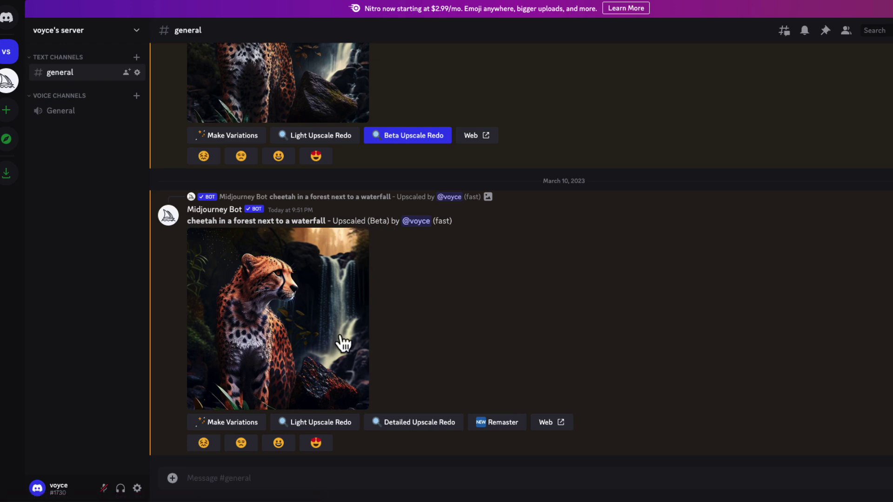
# View the beta-upscaled cheetah image full size in the browser and check its image saving options
pyautogui.click(282, 313)
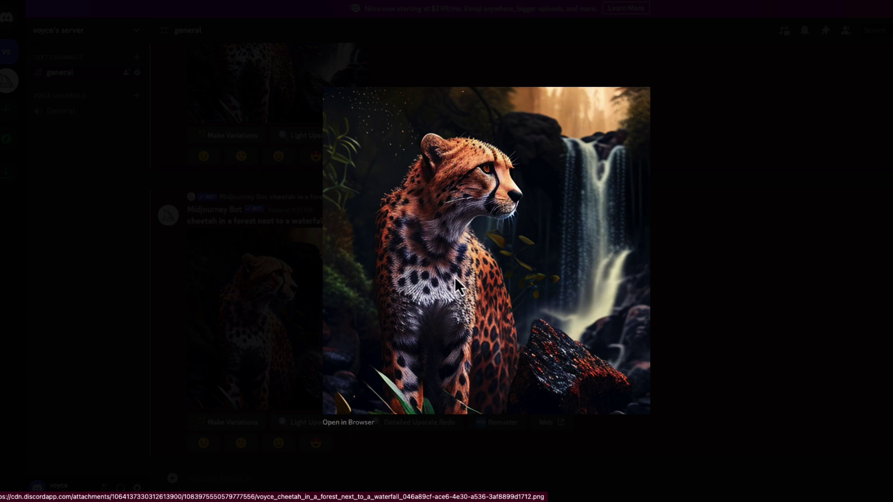
pyautogui.click(355, 426)
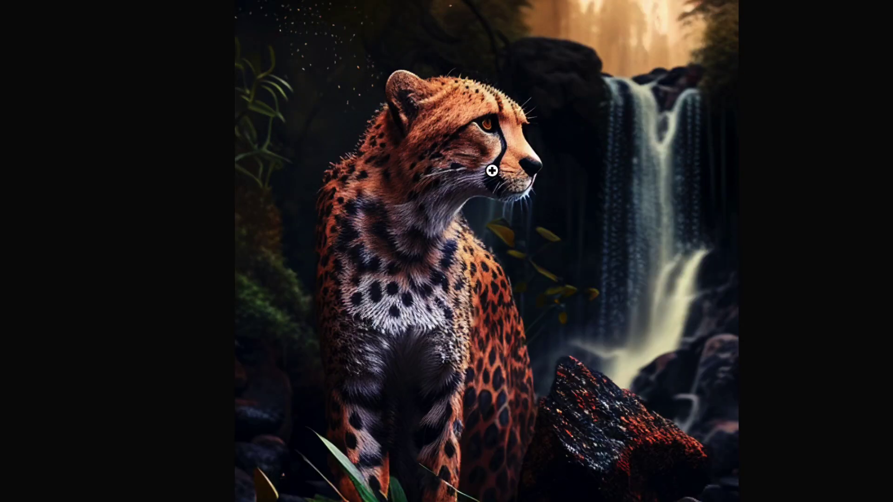
pyautogui.rightClick(432, 126)
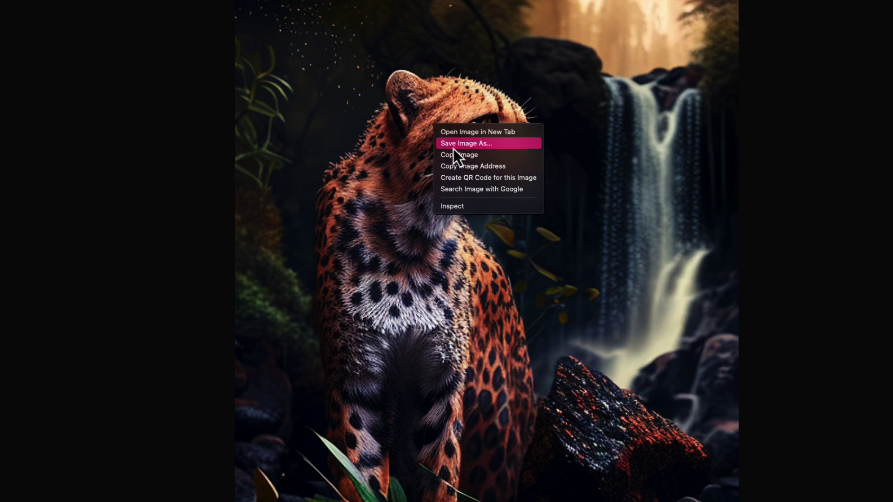
pyautogui.click(762, 217)
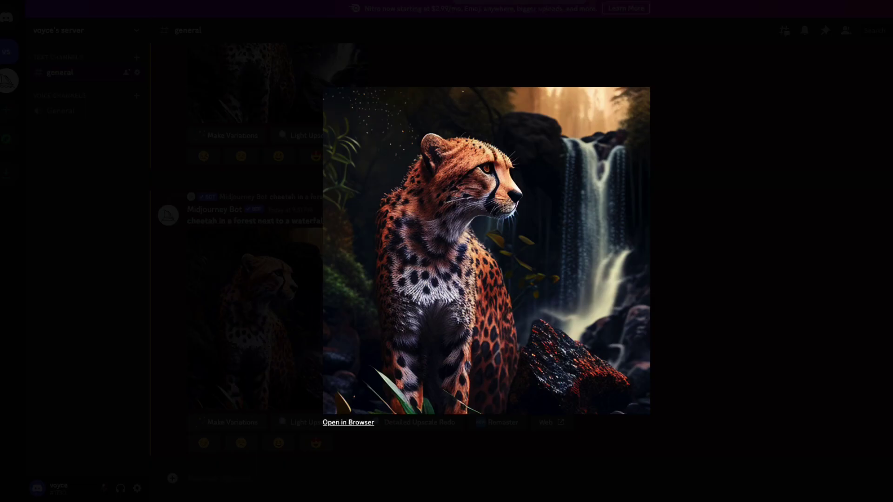
# Close the enlarged preview and compare the beta upscale with the earlier cheetah upscale
pyautogui.click(684, 199)
pyautogui.scroll(5, 560, 302)
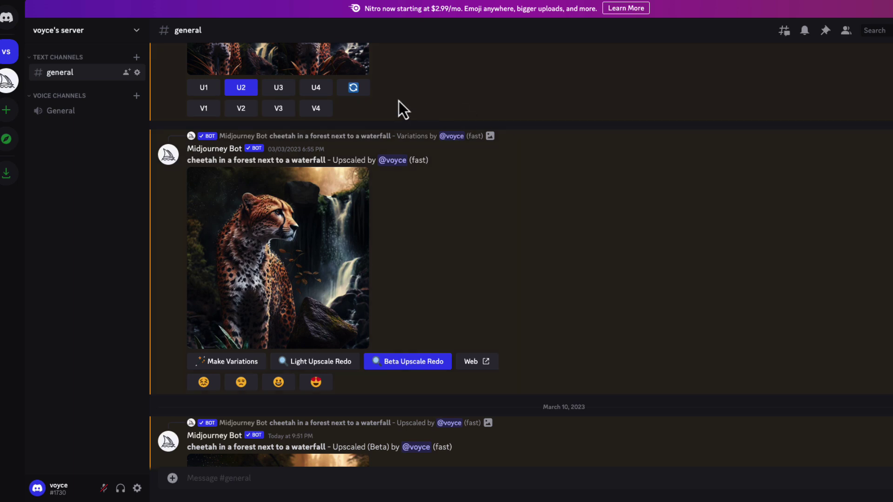
pyautogui.scroll(-5, 362, 302)
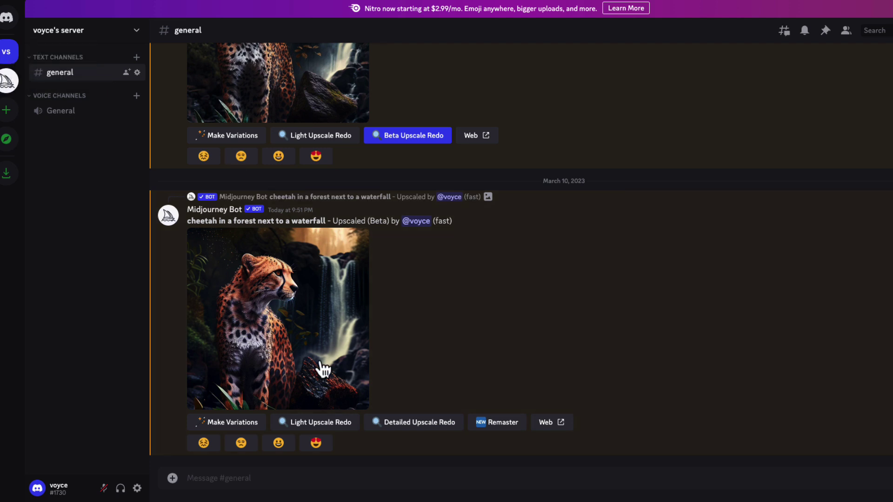
# Generate images using /imagine with the prompt "create a picture of a turtle on beach with waves coming on shore with butterflies"
pyautogui.click(251, 472)
pyautogui.write('/imagin')
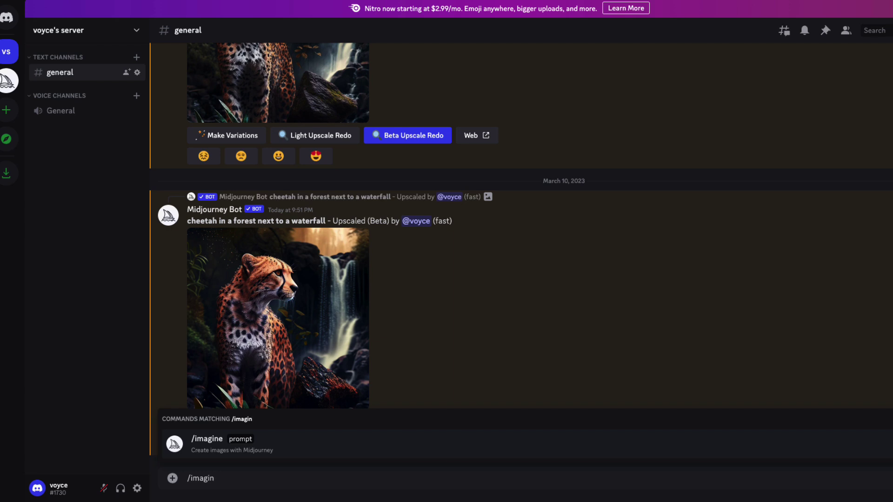
pyautogui.click(261, 446)
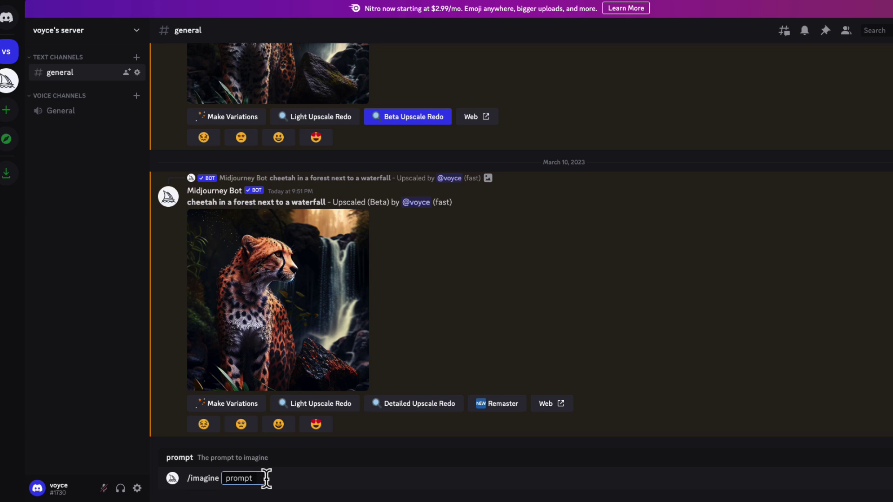
pyautogui.write('create a picture of a tut')
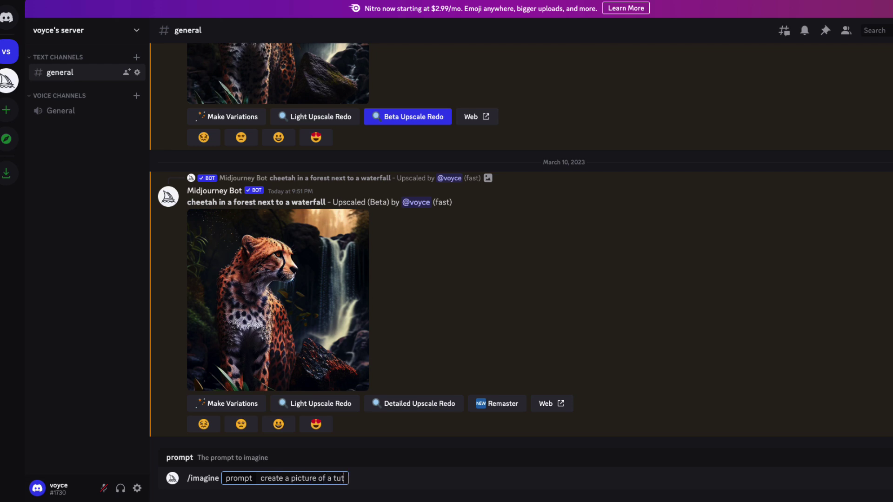
pyautogui.press('BackSpace')
pyautogui.write('rtle on beach with')
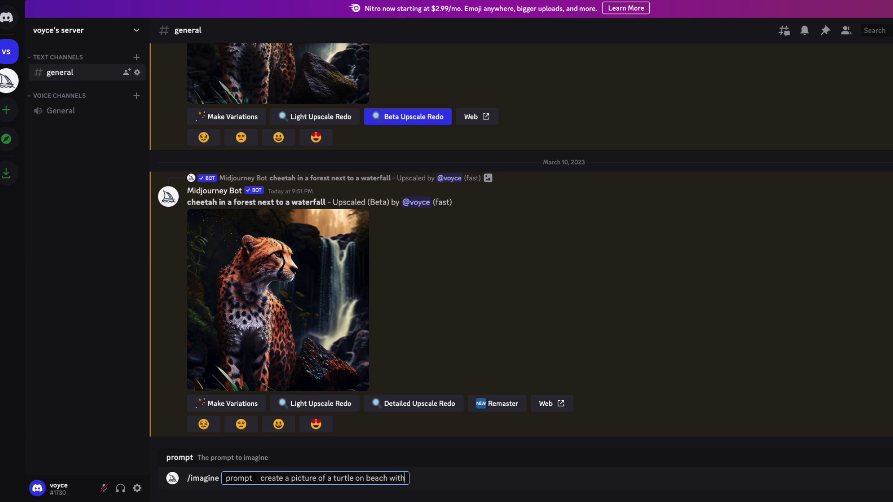
pyautogui.write(' waves coming on shore with butterflies')
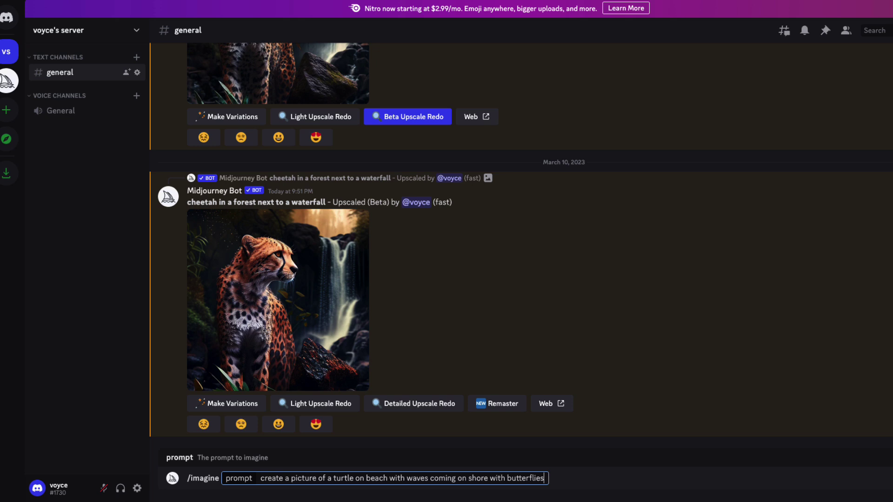
pyautogui.press('Return')
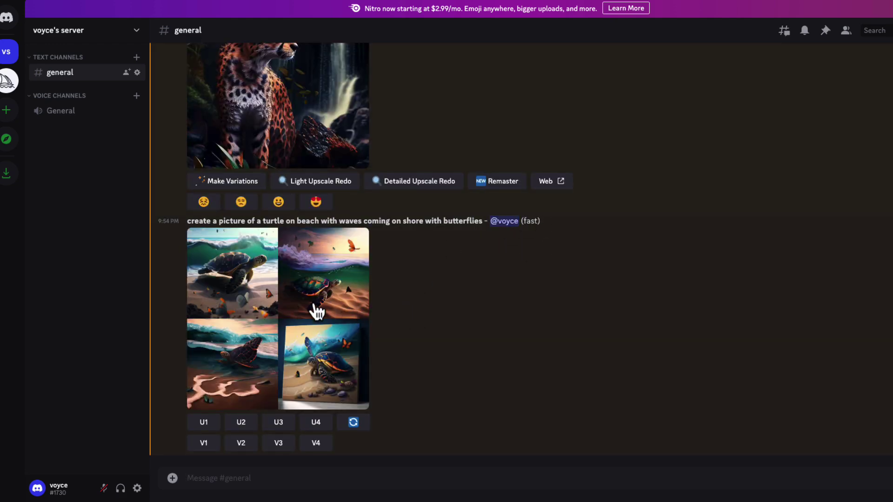
# Examine the four turtle images at enlarged size and generate variations of the first one
pyautogui.click(283, 317)
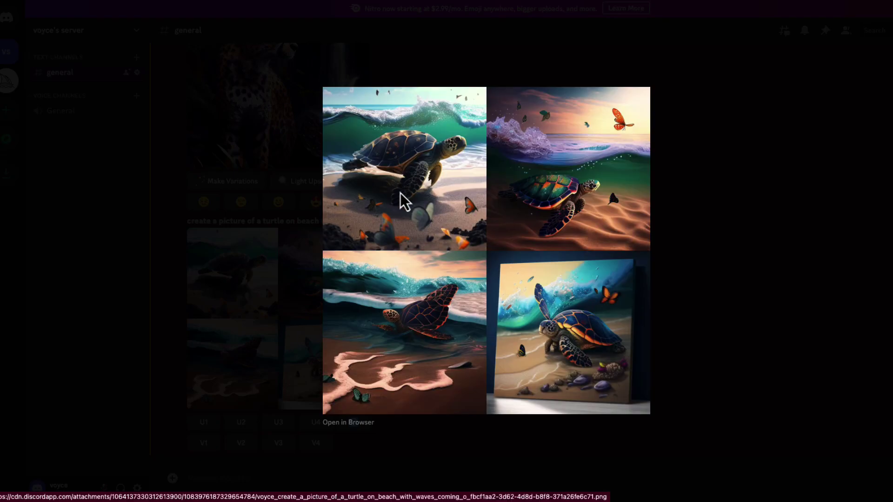
pyautogui.click(675, 235)
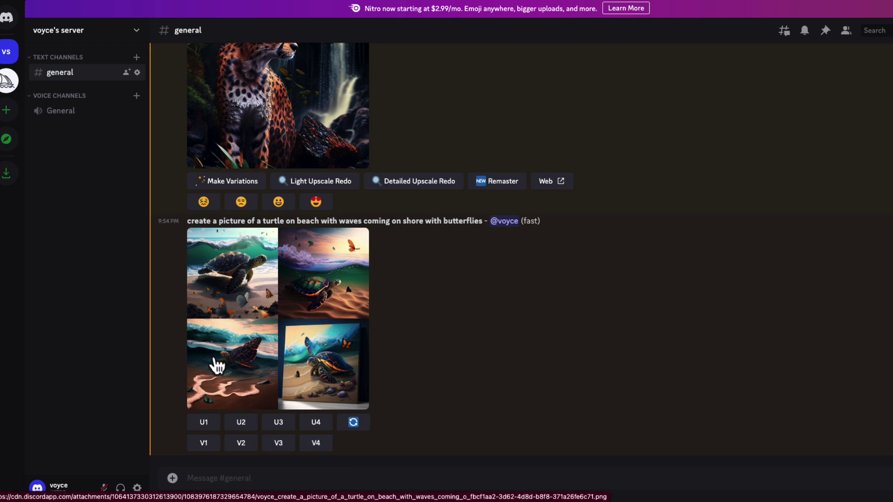
pyautogui.click(274, 313)
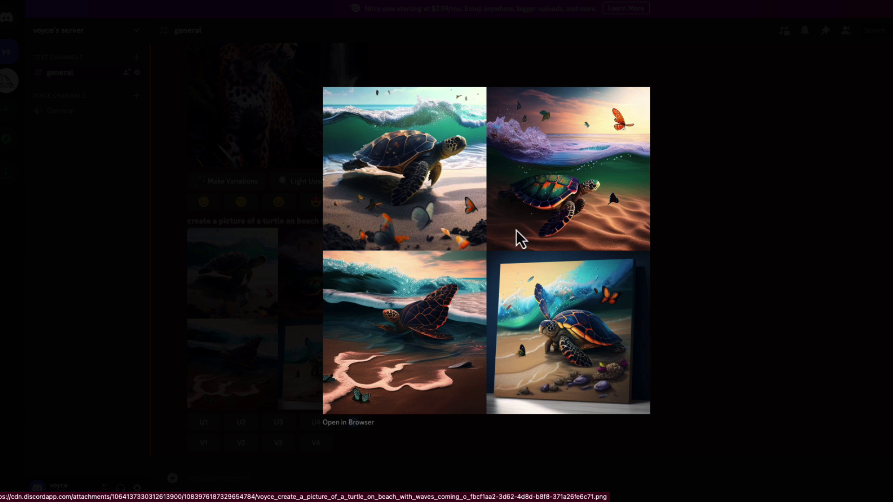
pyautogui.click(687, 279)
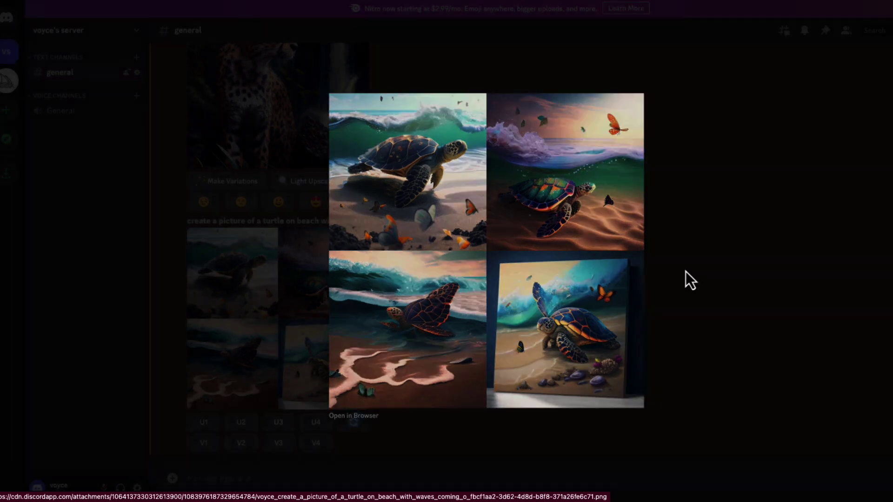
pyautogui.click(203, 445)
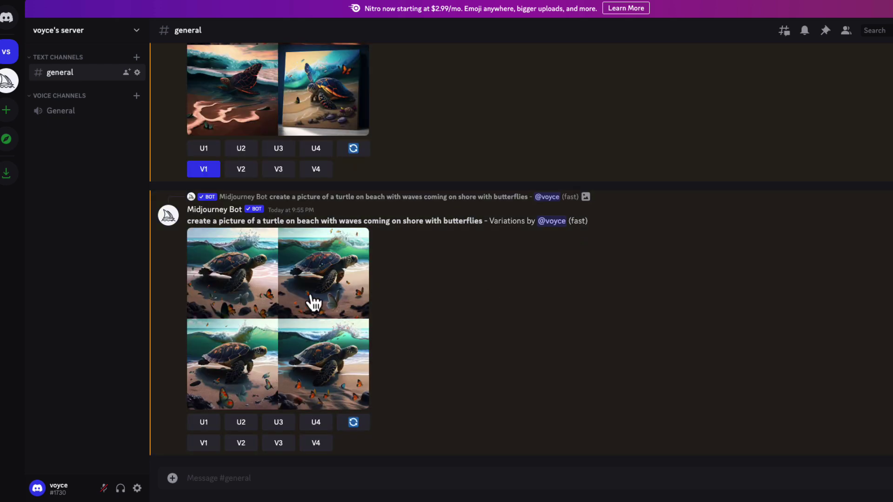
# View the grid of turtle variations enlarged and compare it with the original first turtle image
pyautogui.click(281, 319)
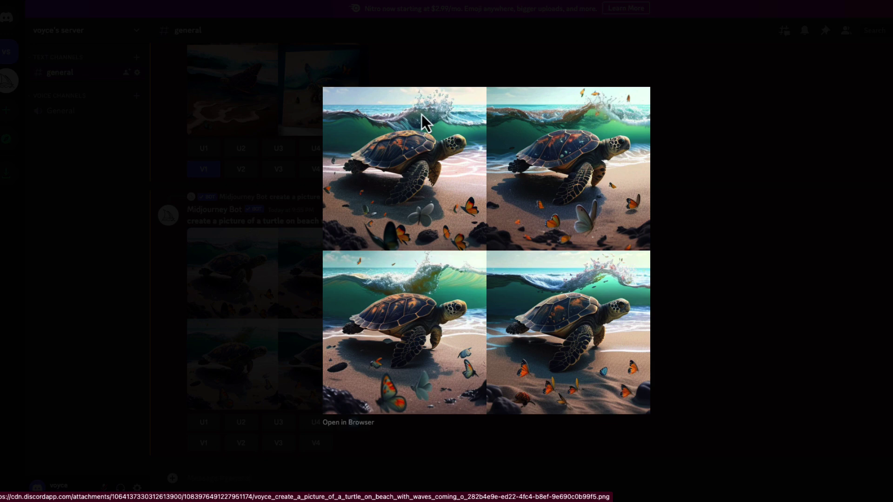
pyautogui.click(671, 202)
pyautogui.scroll(5, 487, 296)
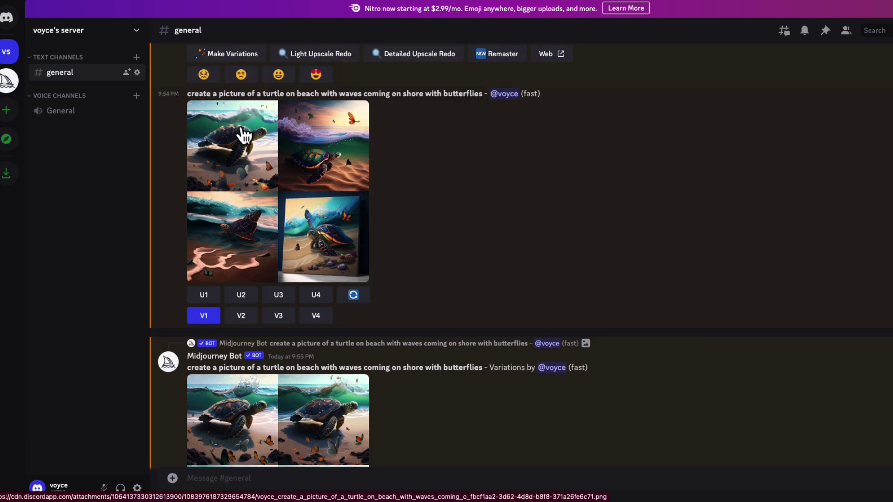
pyautogui.scroll(-3, 273, 361)
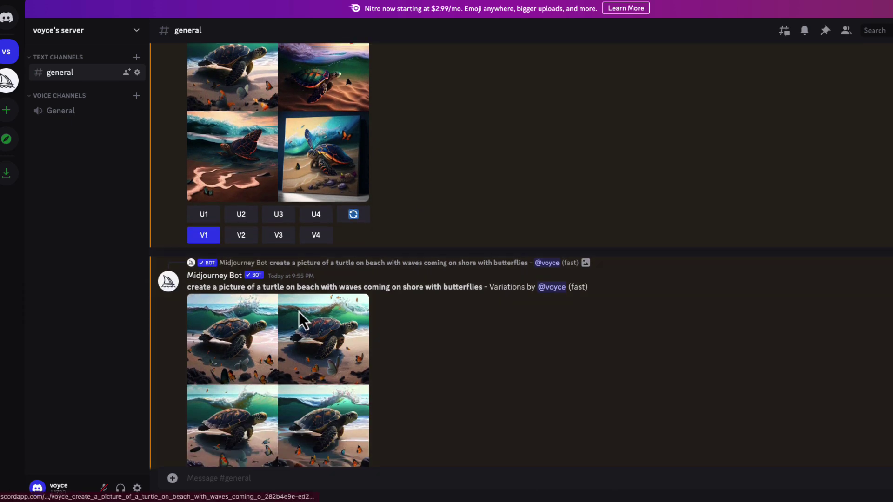
# Inspect the turtle variations at enlarged size and upscale the fourth variation
pyautogui.click(274, 368)
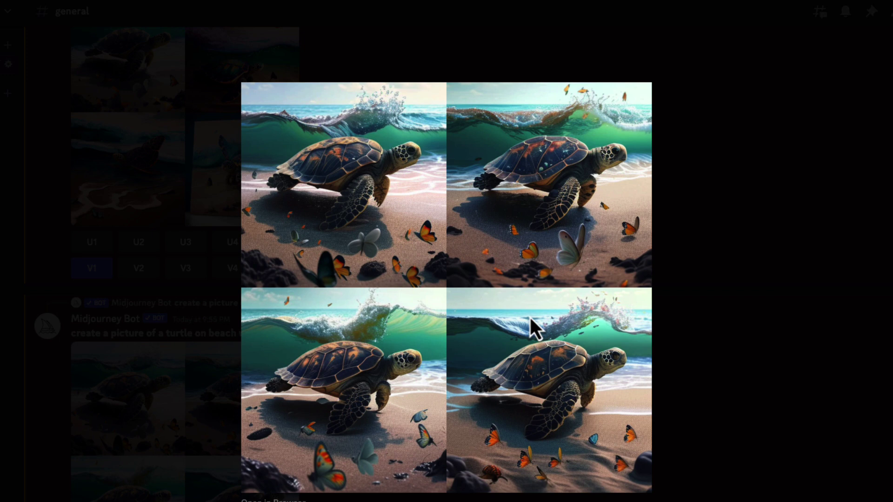
pyautogui.click(702, 264)
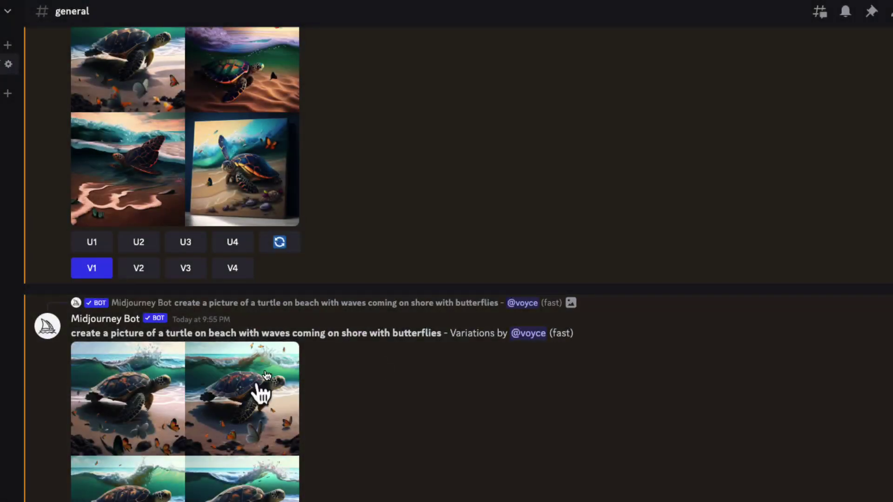
pyautogui.scroll(-1, 219, 446)
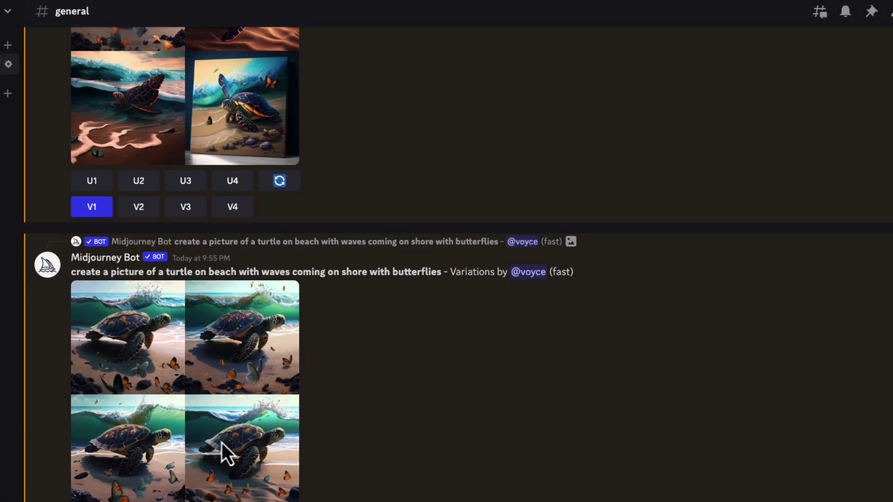
pyautogui.click(255, 444)
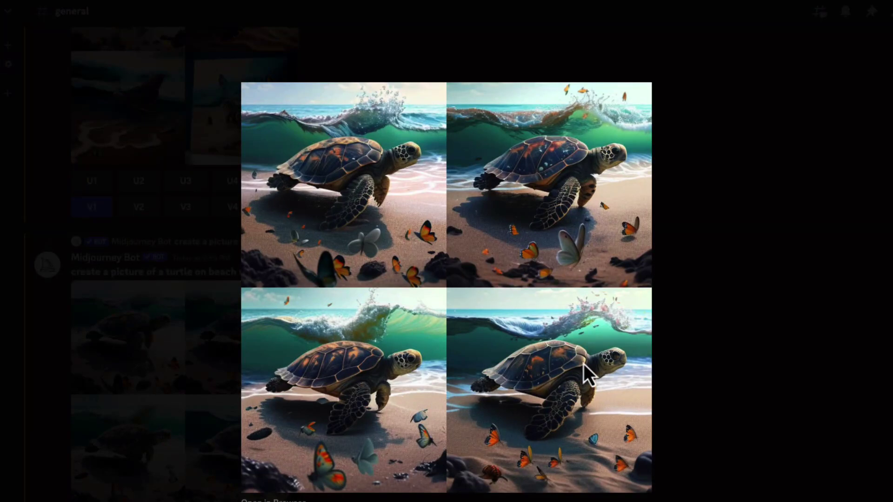
pyautogui.click(658, 368)
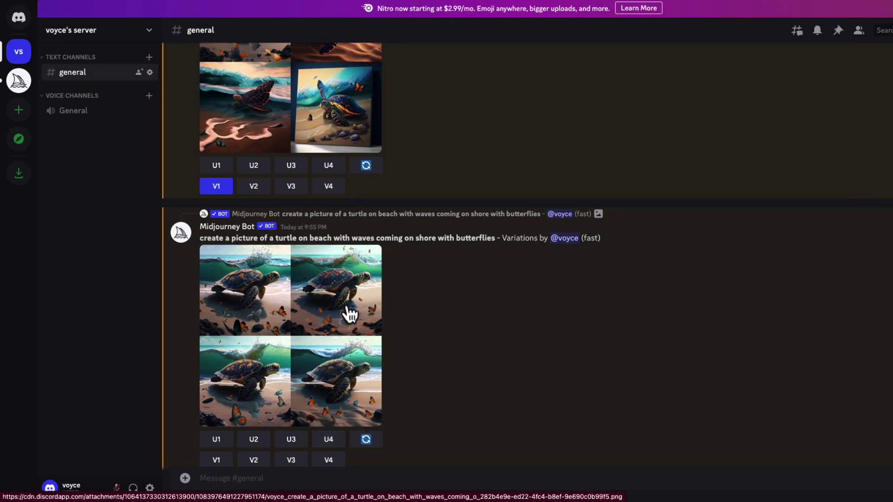
pyautogui.click(330, 441)
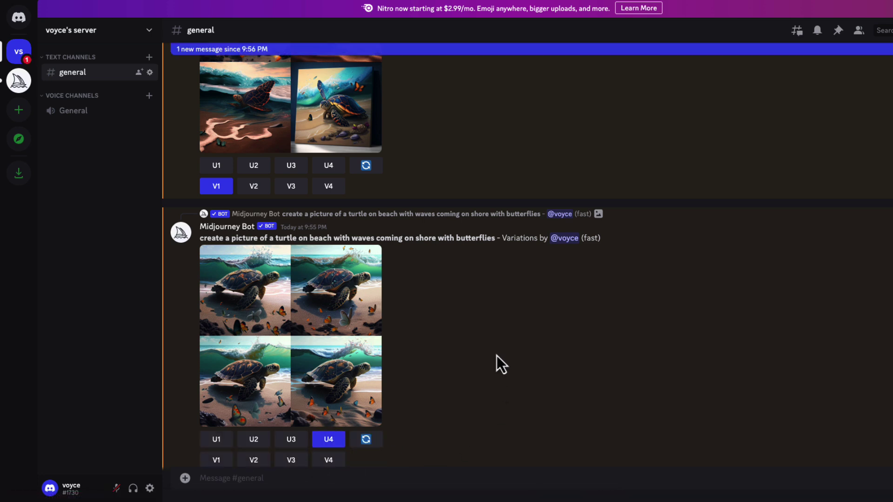